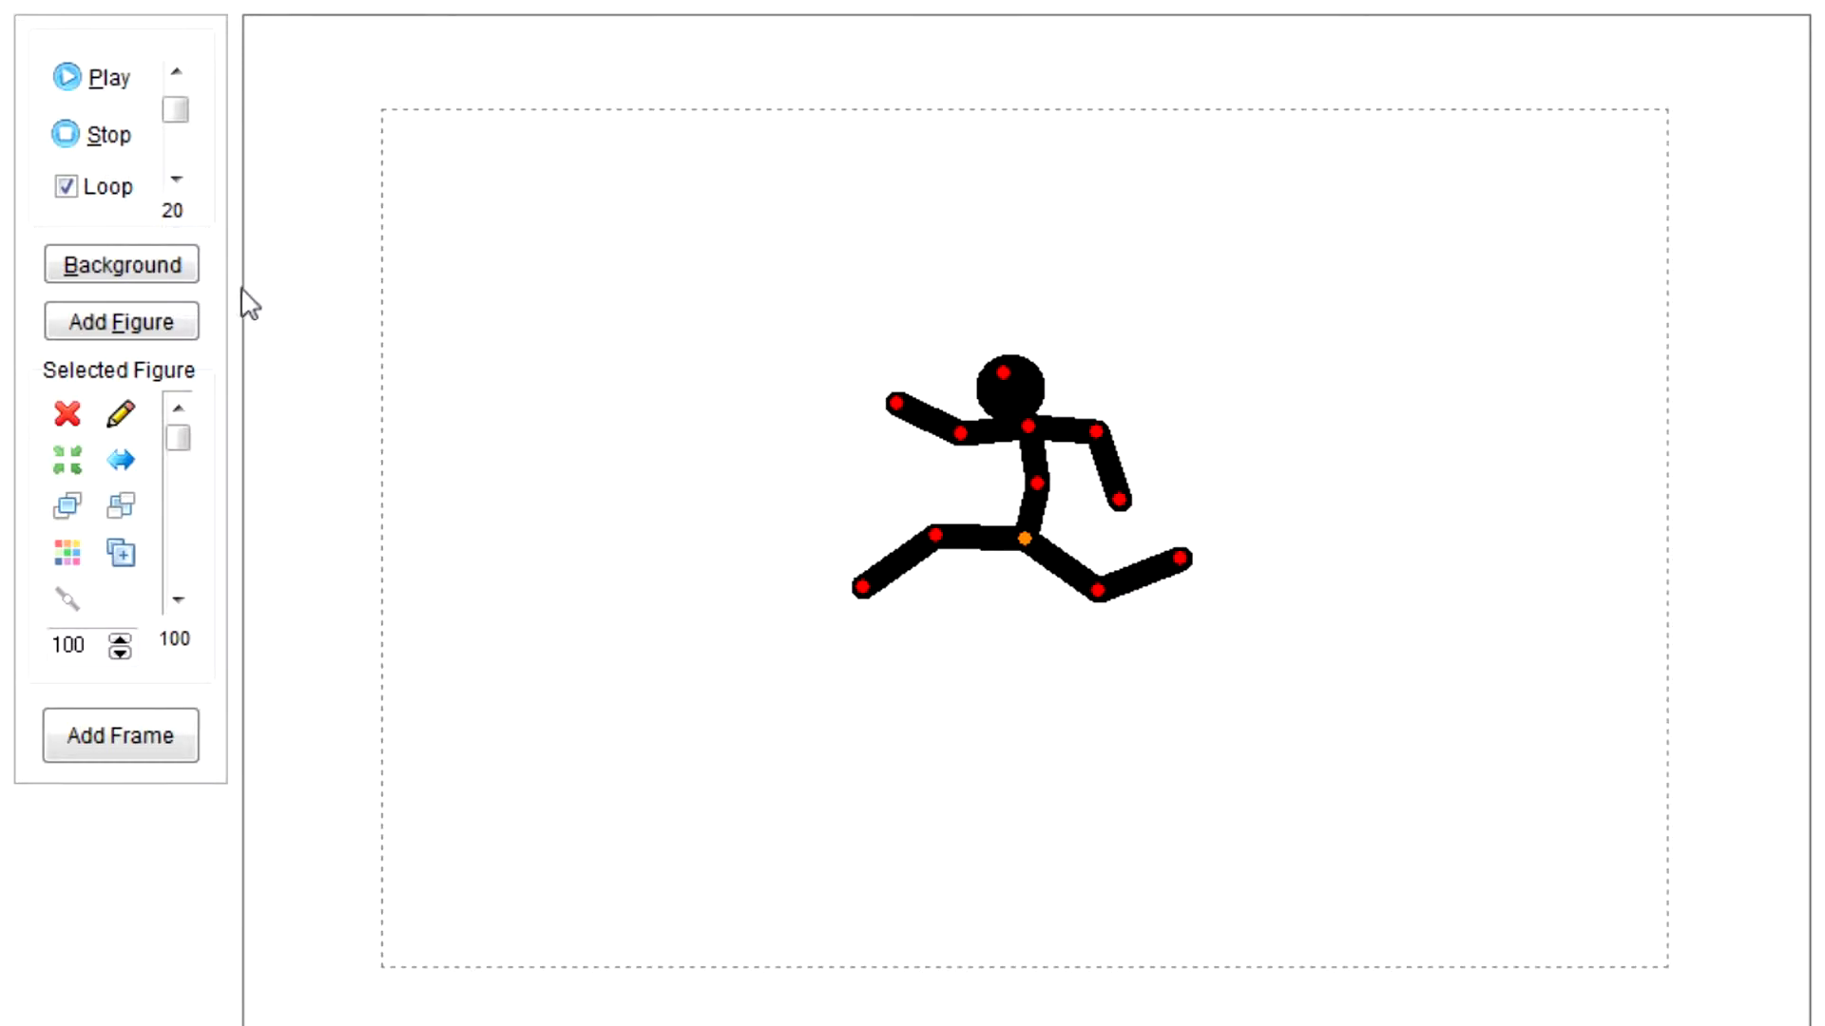
- Play back the running stick-figure animation to preview it
{"action": "left_click", "coordinate": [105, 83]}
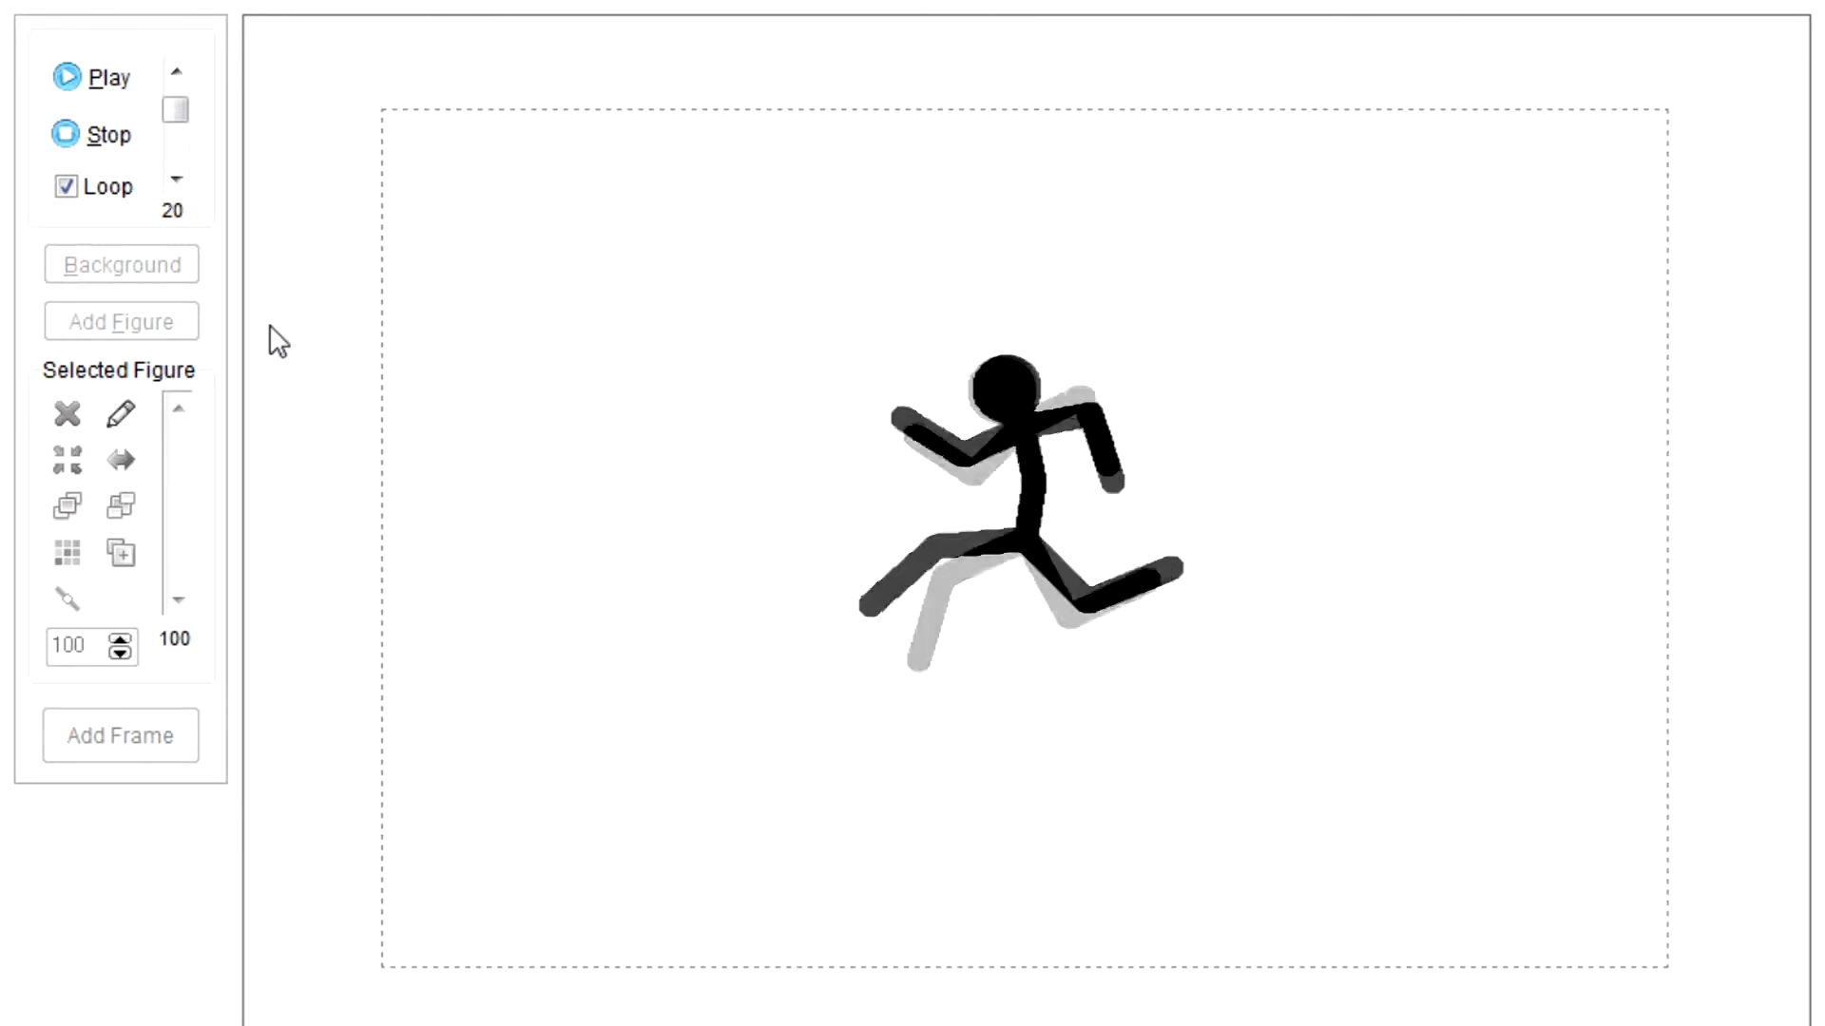
- Stop playback so the runner returns to its editable first pose
{"action": "left_click", "coordinate": [122, 139]}
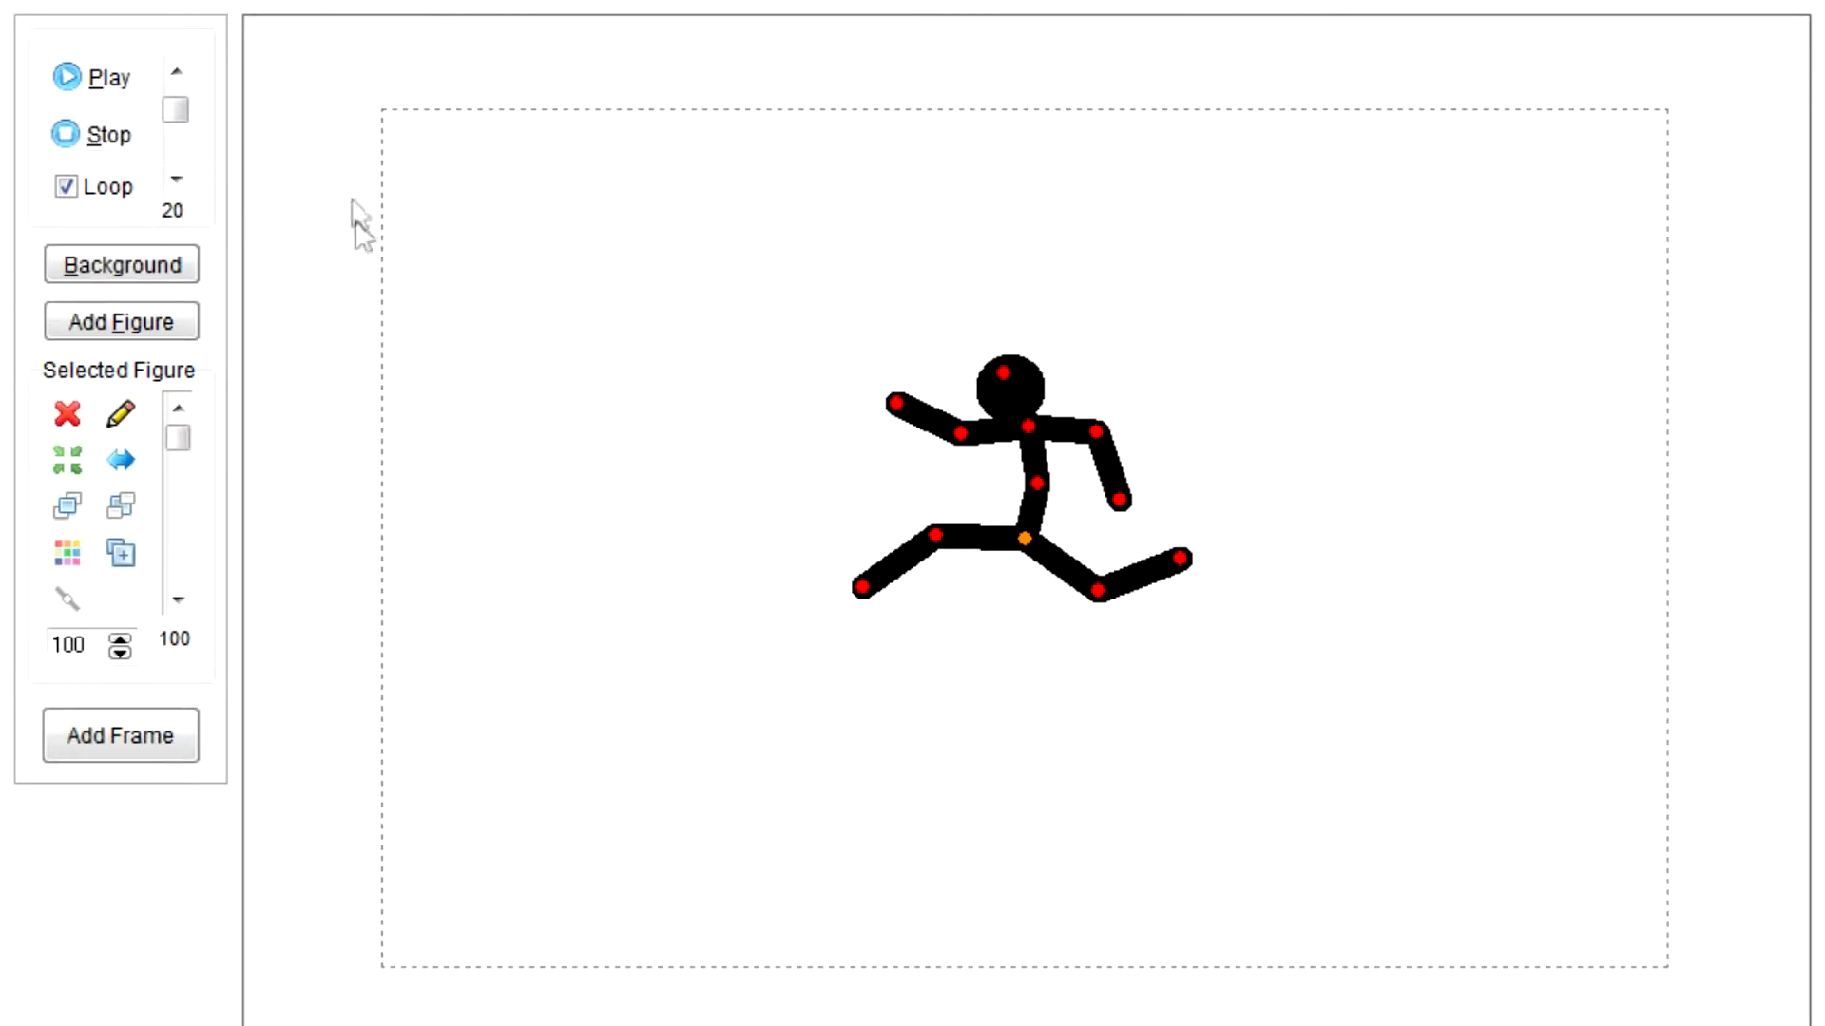
- Start Export Animation from the File menu, reaching the save dialog with GIF as type
{"action": "left_click", "coordinate": [45, 28]}
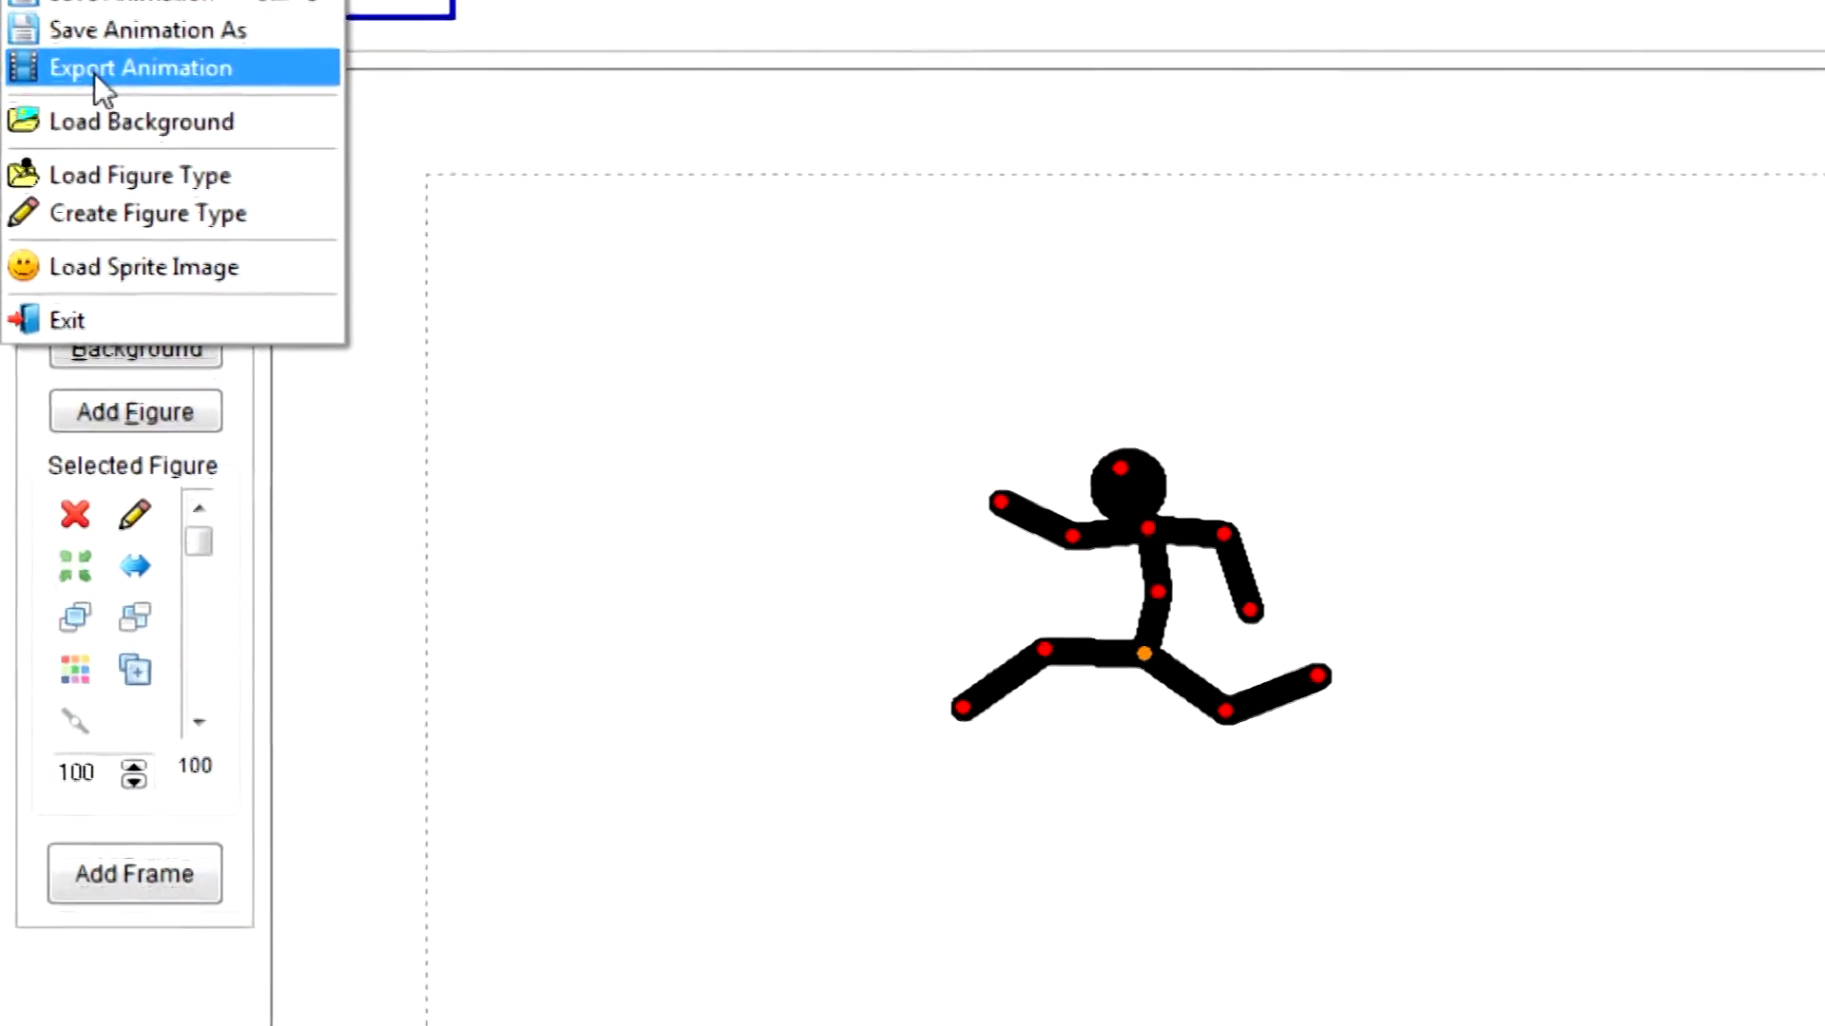
{"action": "left_click", "coordinate": [83, 16]}
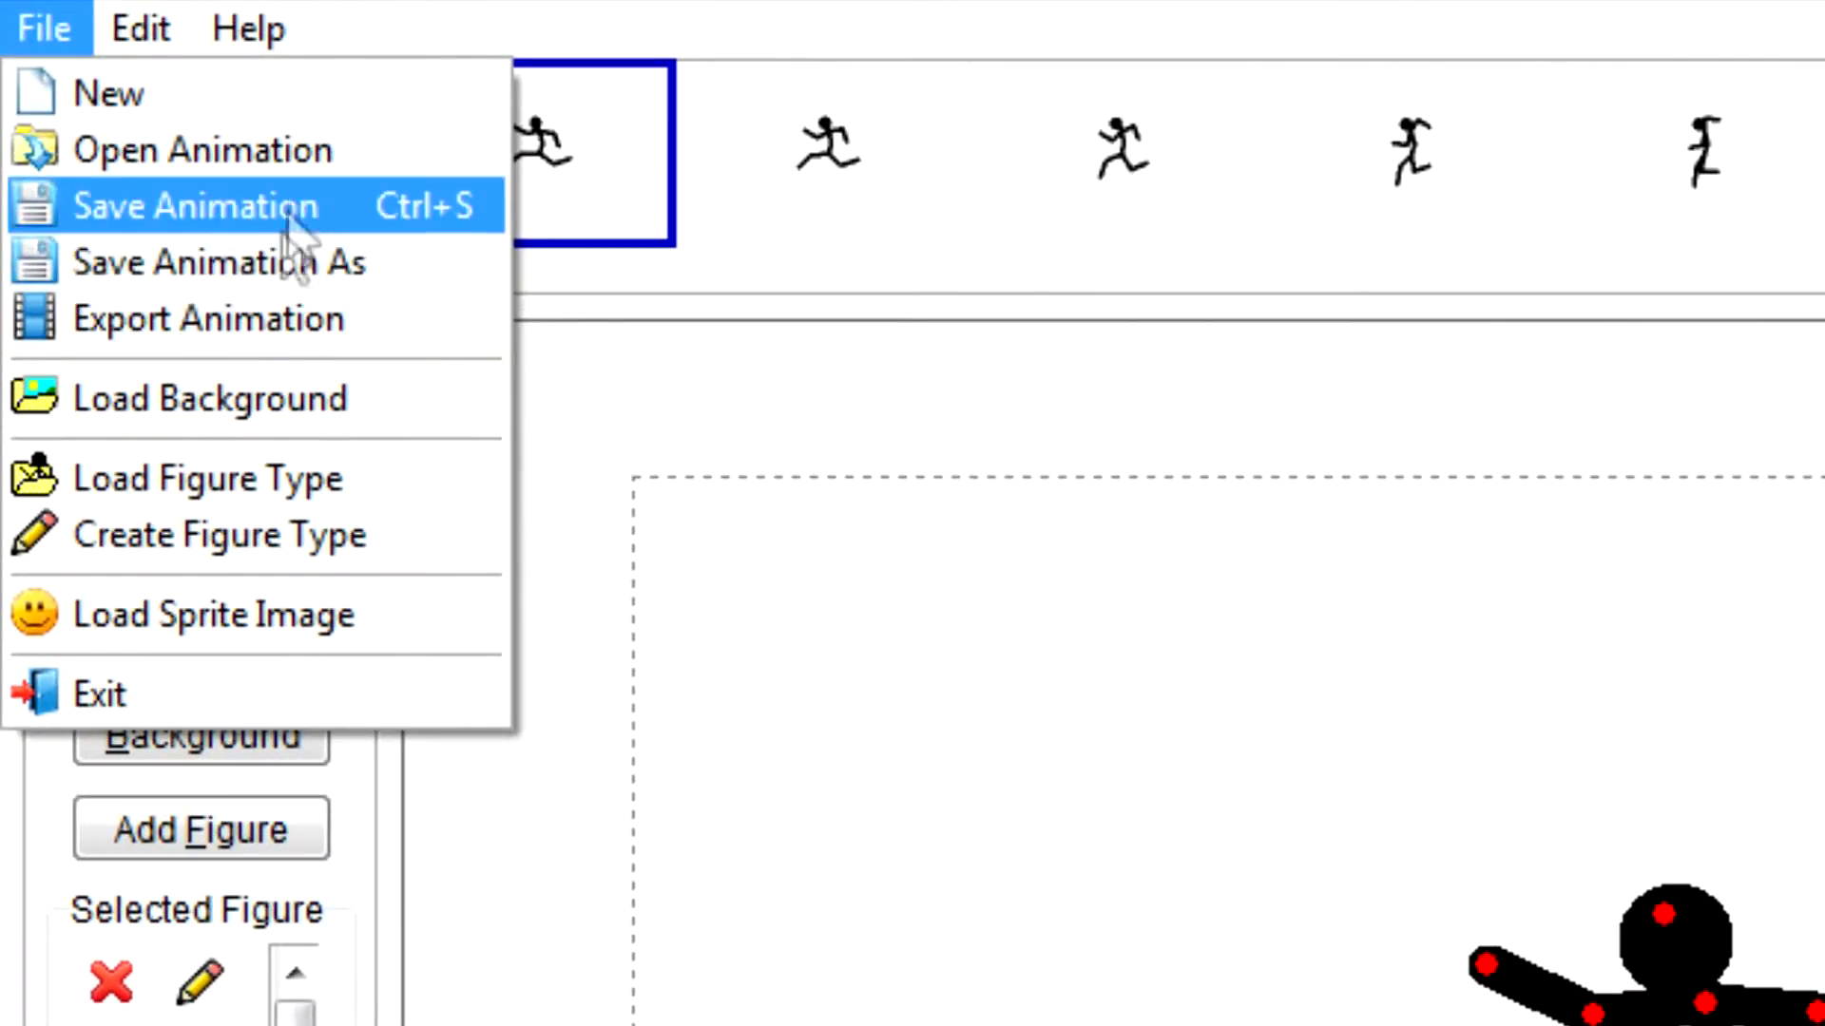
{"action": "left_click", "coordinate": [253, 302]}
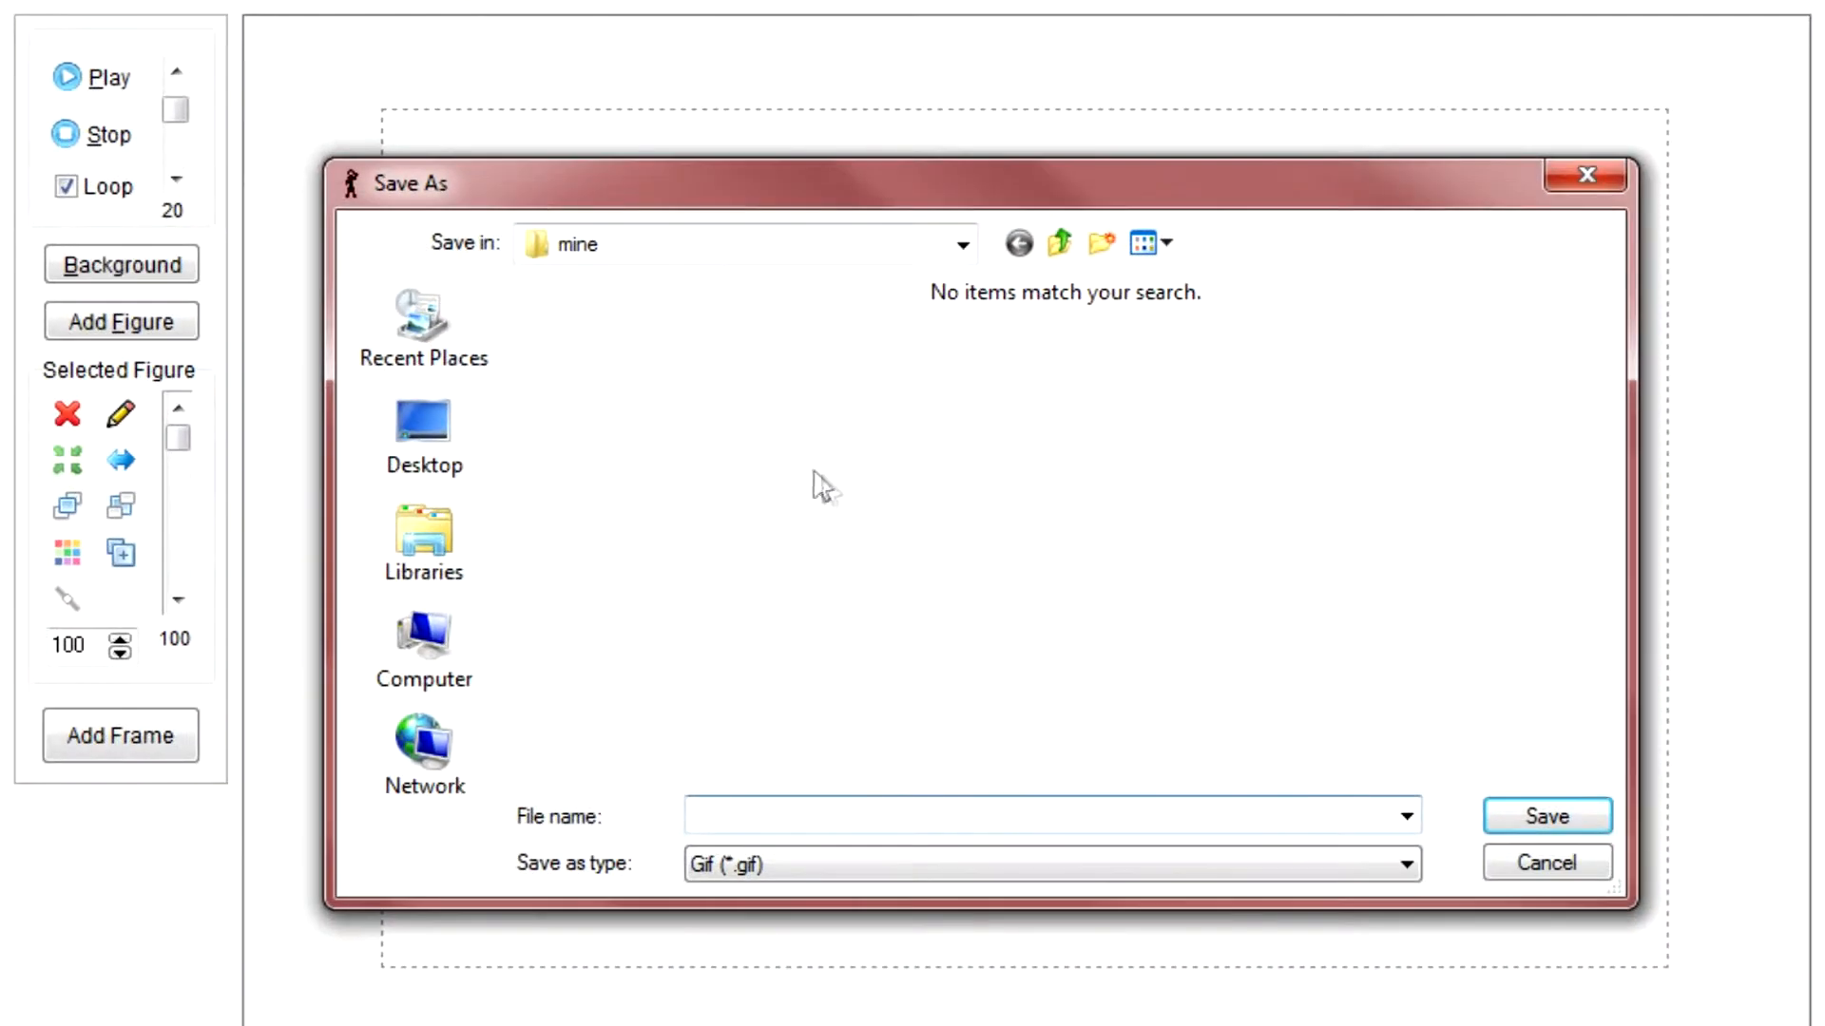
- Keep GIF as the output format and browse toward the Libraries location
{"action": "left_click", "coordinate": [826, 863]}
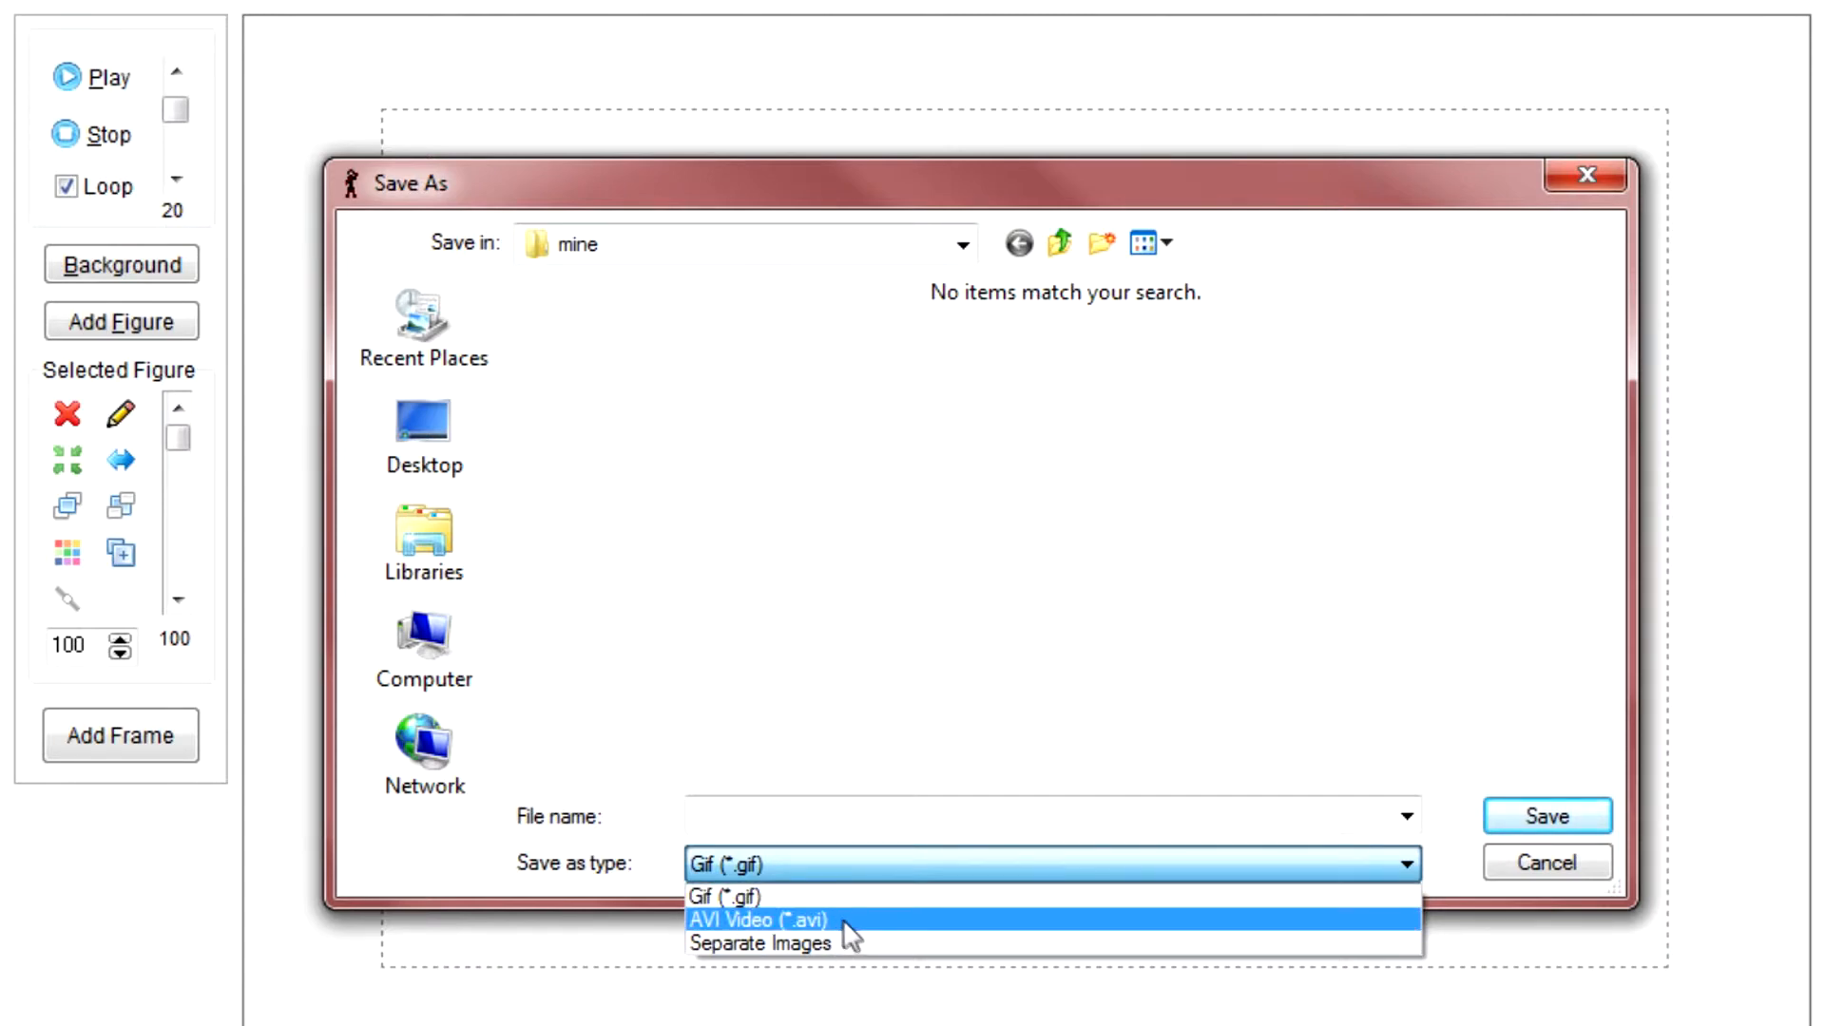
{"action": "left_click", "coordinate": [820, 899]}
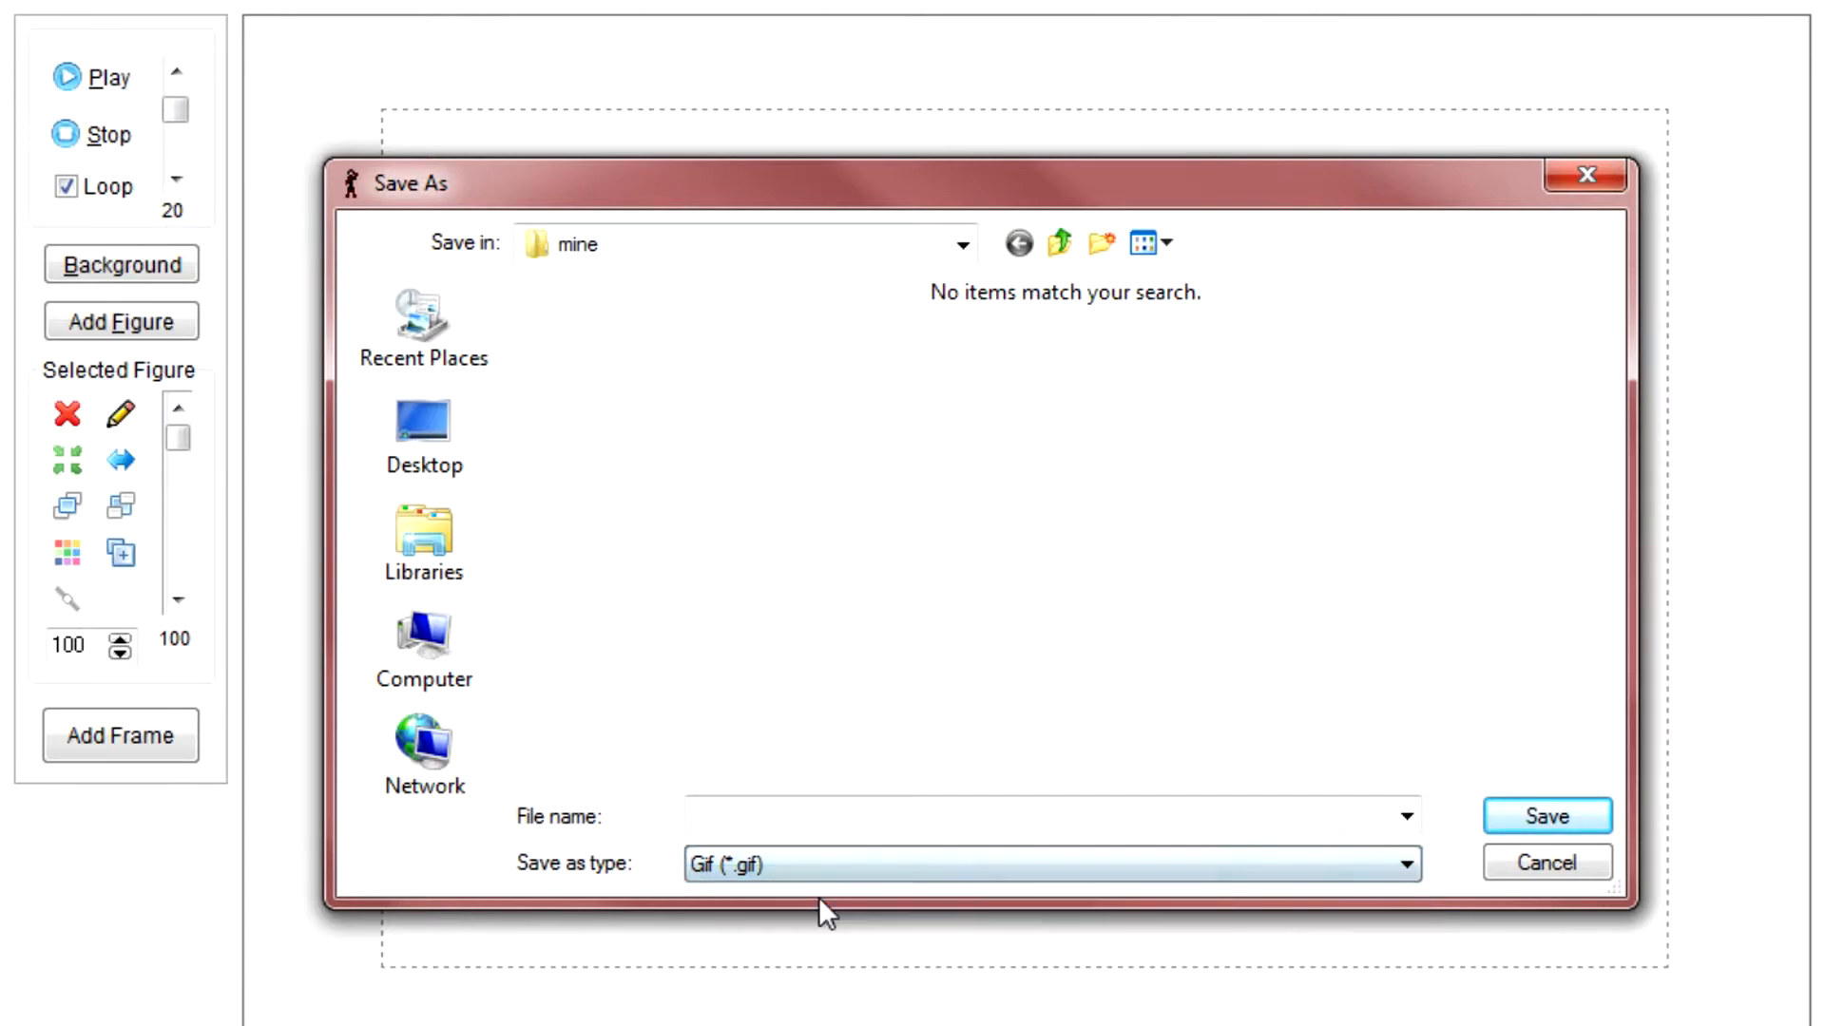
{"action": "left_click", "coordinate": [464, 553]}
- Save the GIF into Pictures\Pivot as 'stupid running man' and expand the advanced GIF options
{"action": "double_click", "coordinate": [656, 420]}
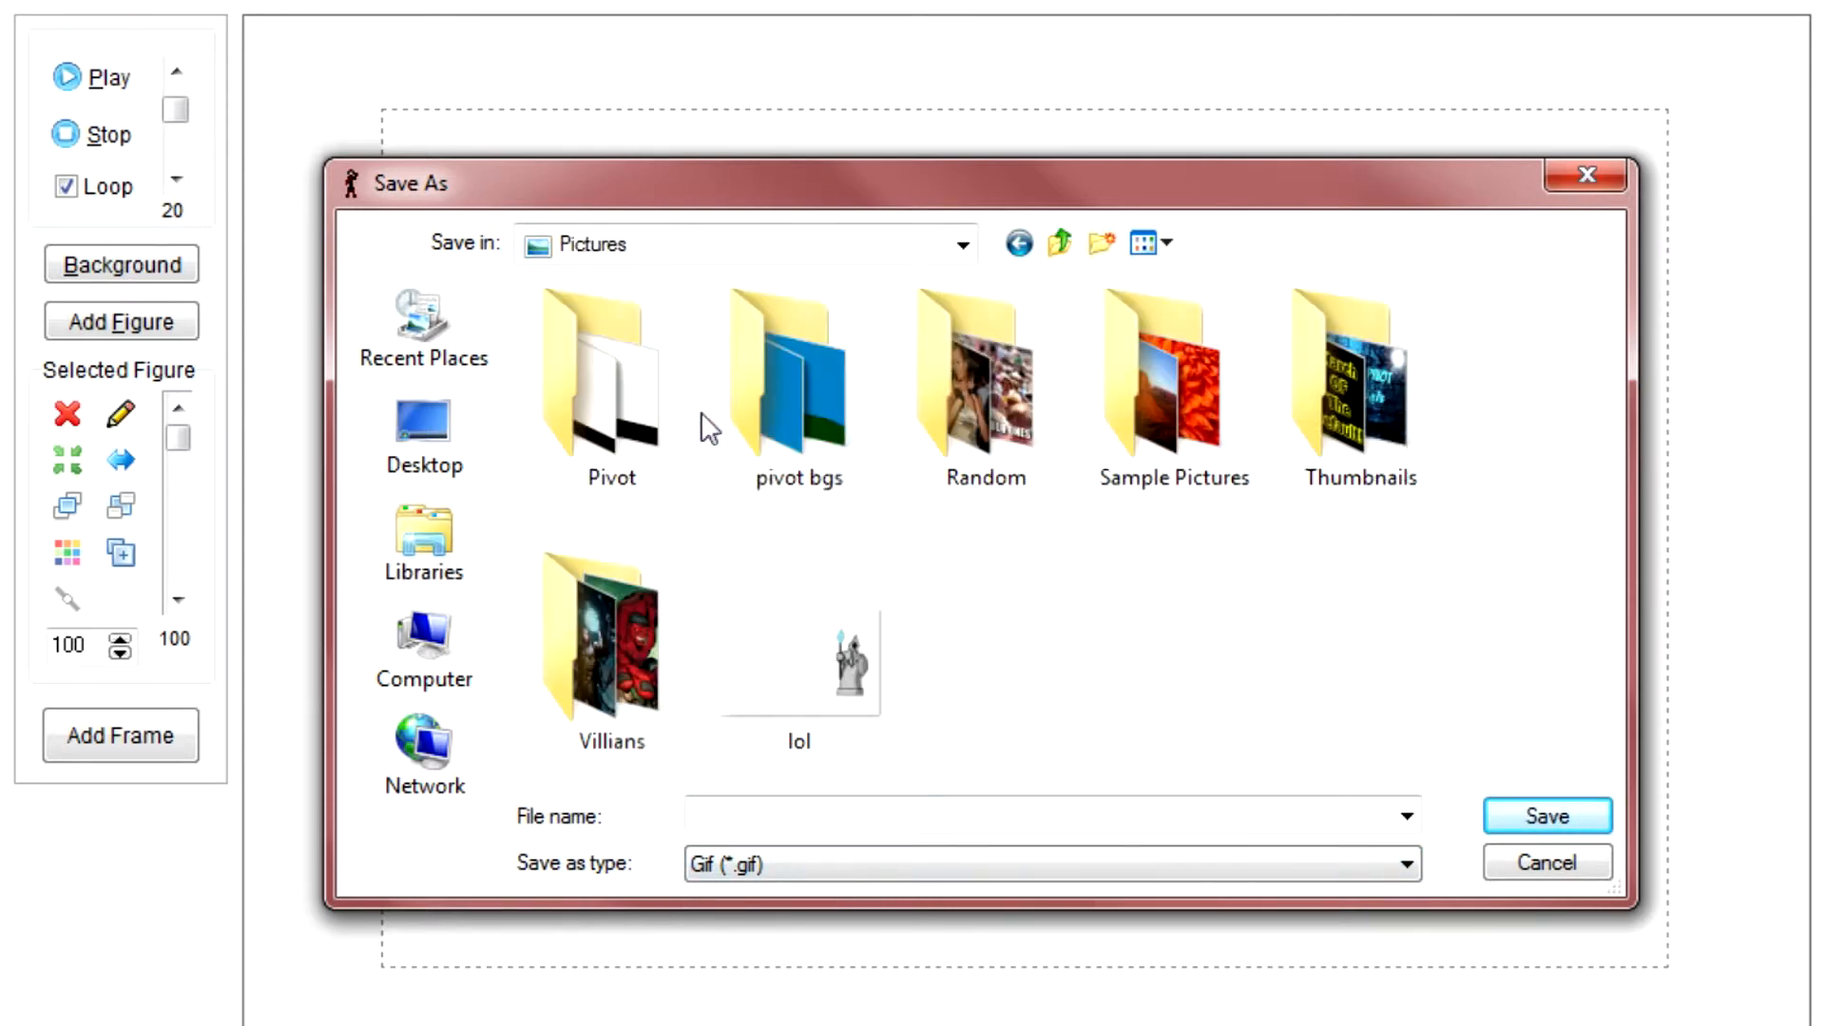
{"action": "left_click", "coordinate": [857, 817]}
{"action": "double_click", "coordinate": [617, 381]}
{"action": "type", "text": "stupid runn"}
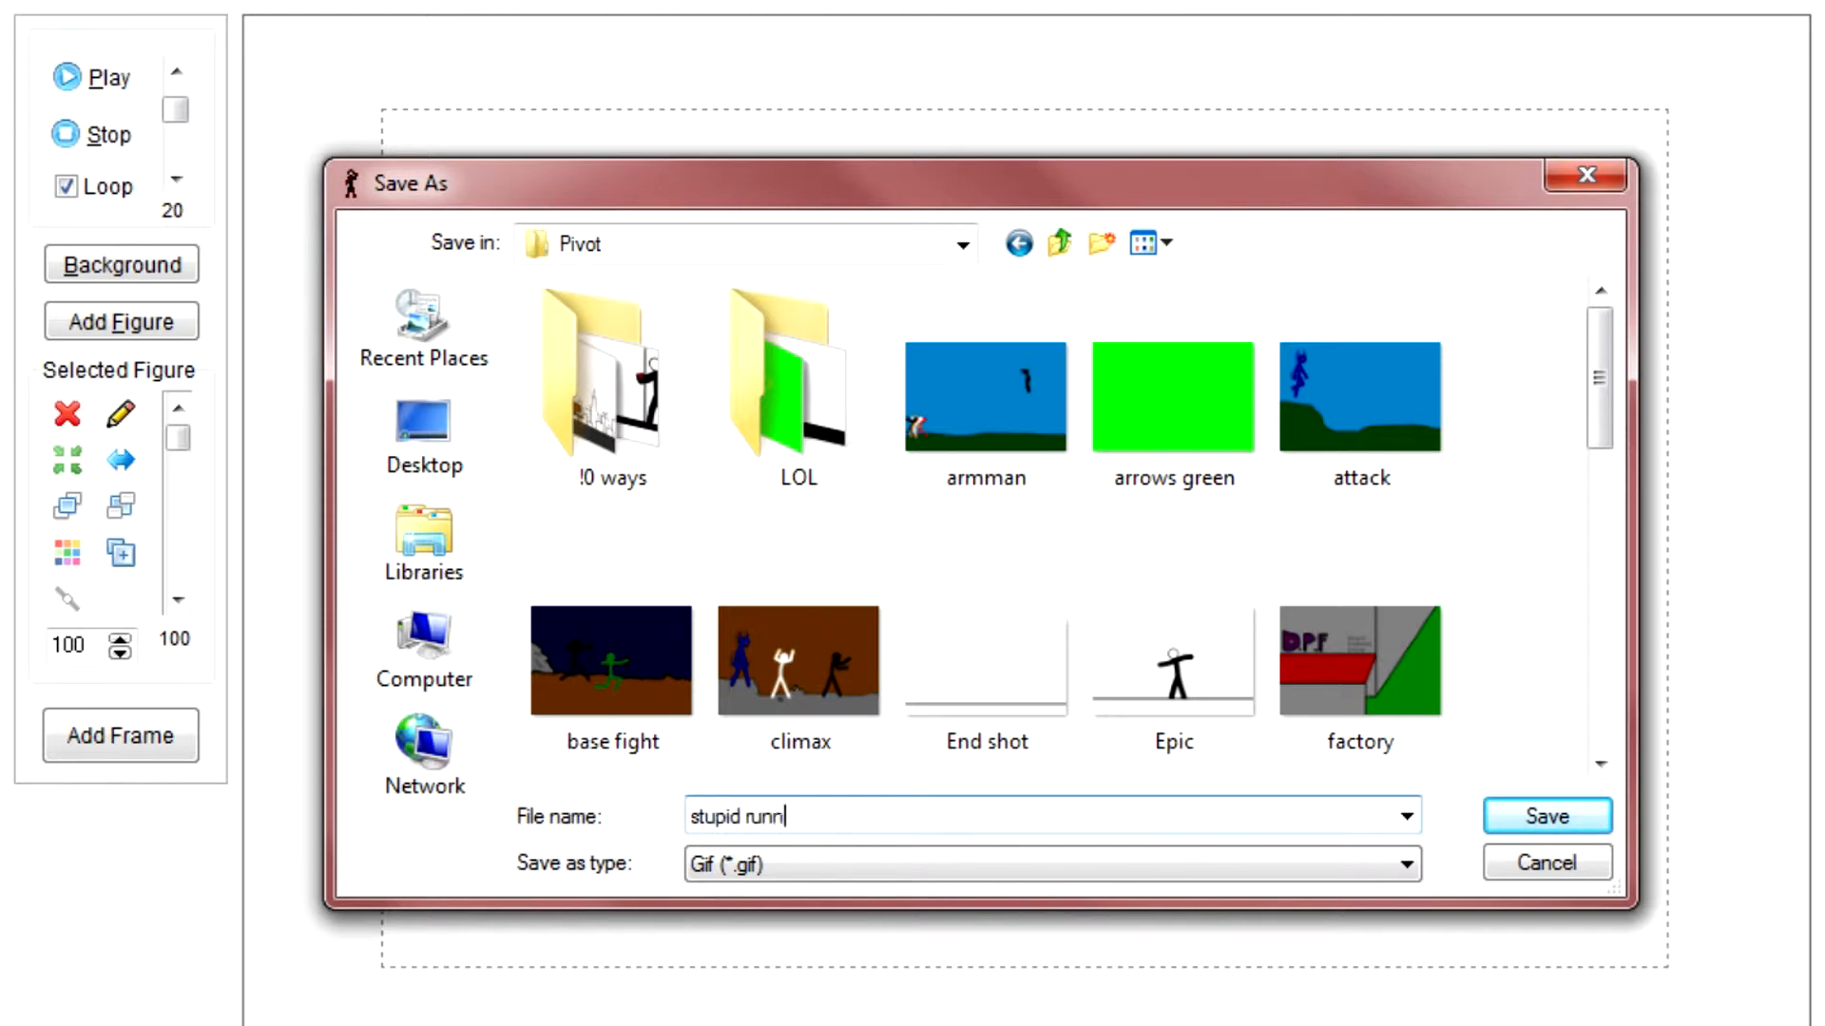
{"action": "type", "text": "ing man"}
{"action": "left_click", "coordinate": [1582, 831]}
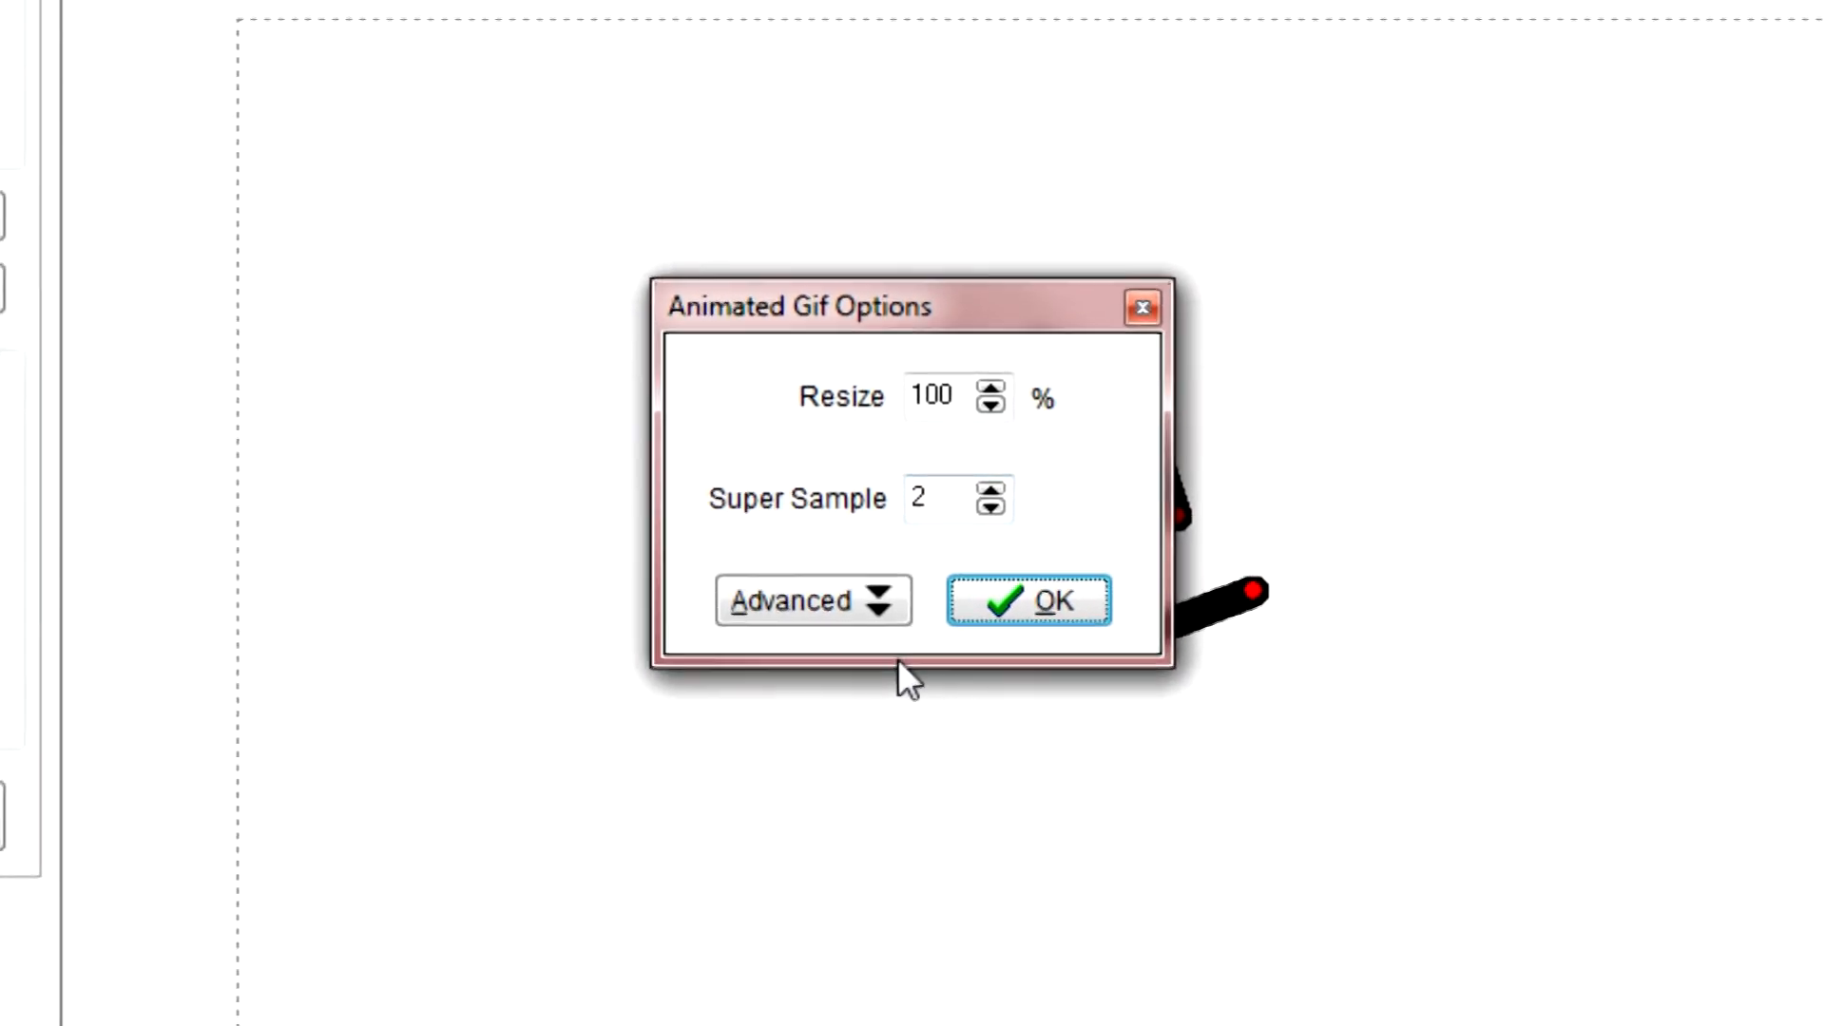
{"action": "left_click", "coordinate": [812, 601]}
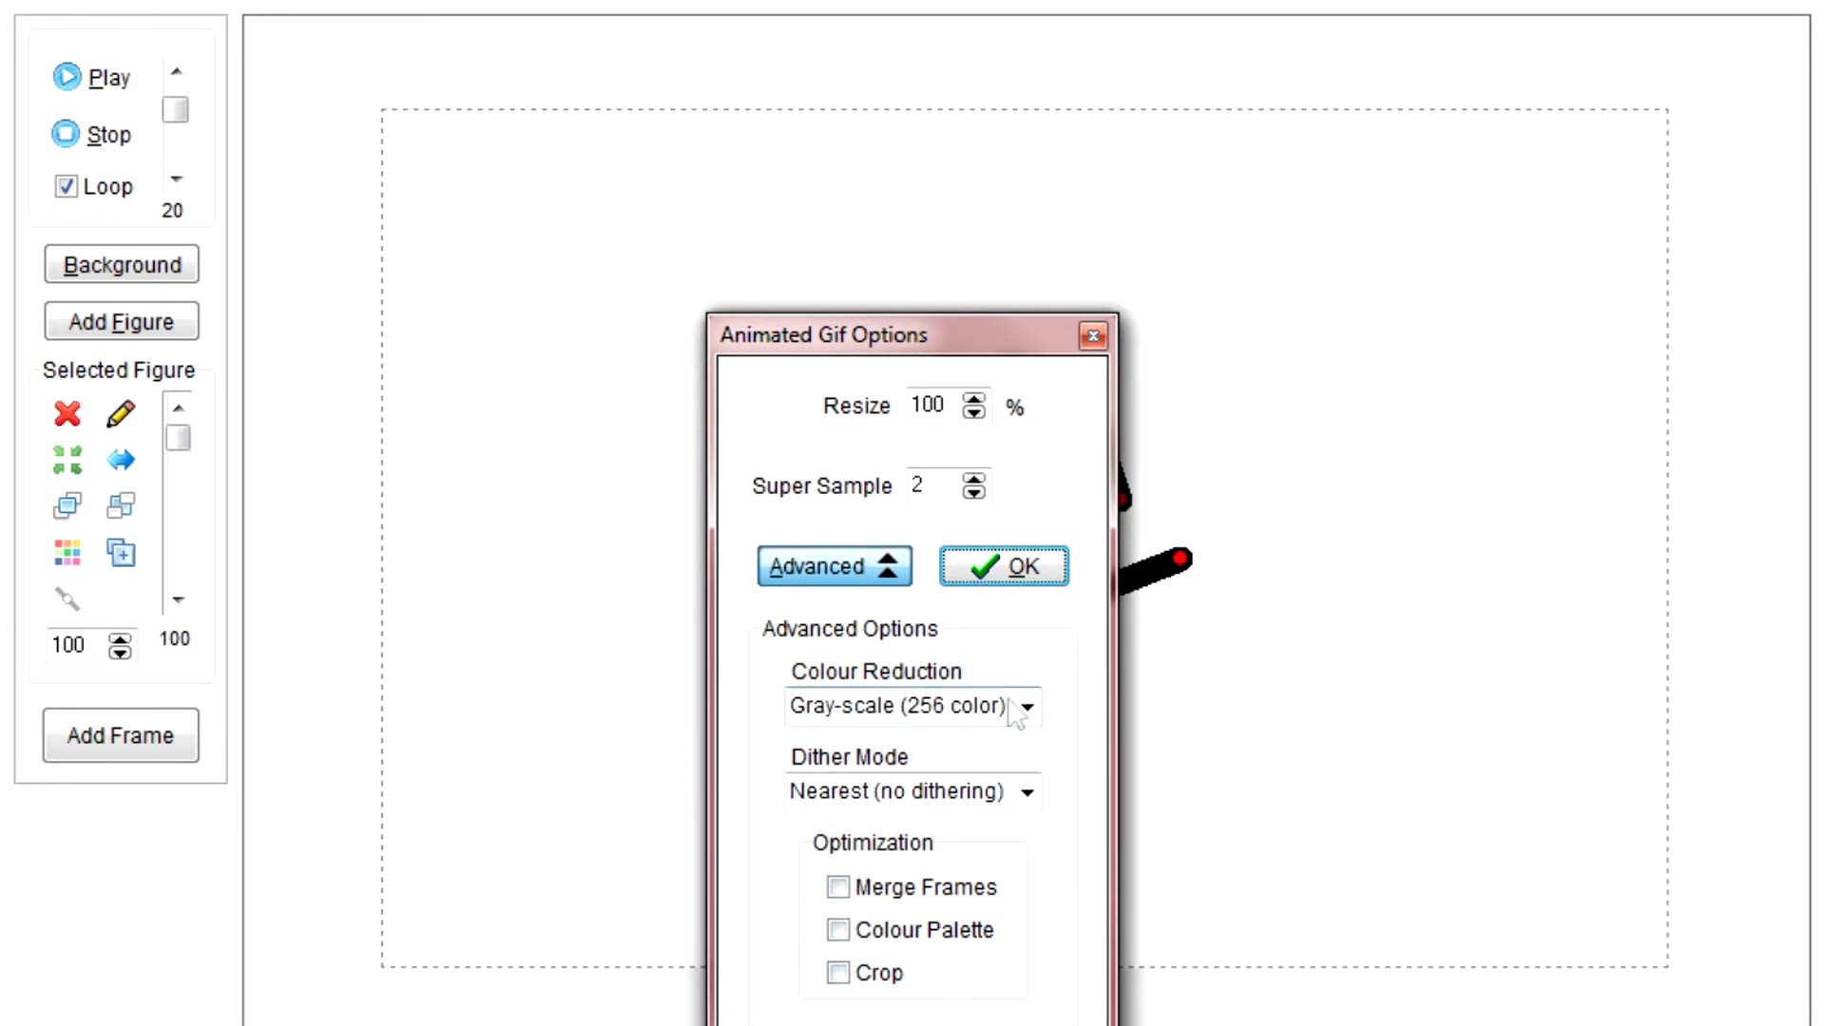
- Set the GIF super sample to 4 and confirm to write the animated GIF
{"action": "left_click", "coordinate": [895, 583]}
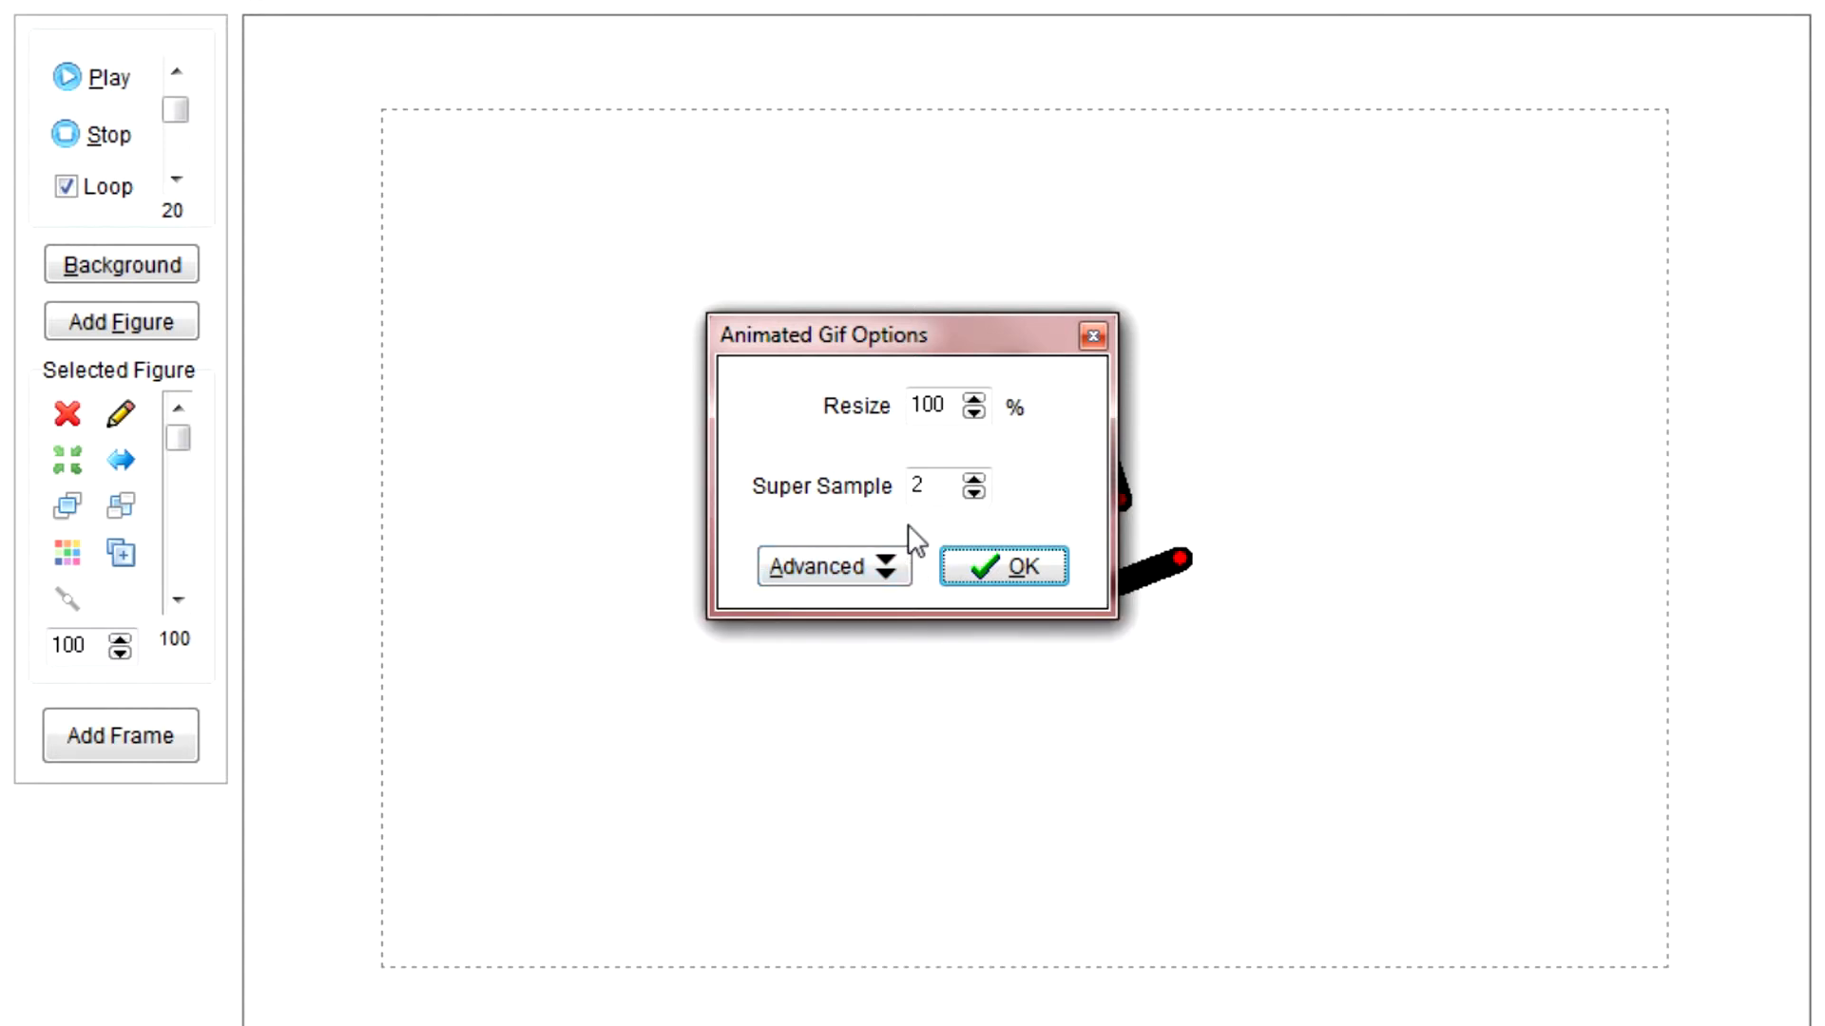
{"action": "double_click", "coordinate": [920, 485]}
{"action": "type", "text": "4"}
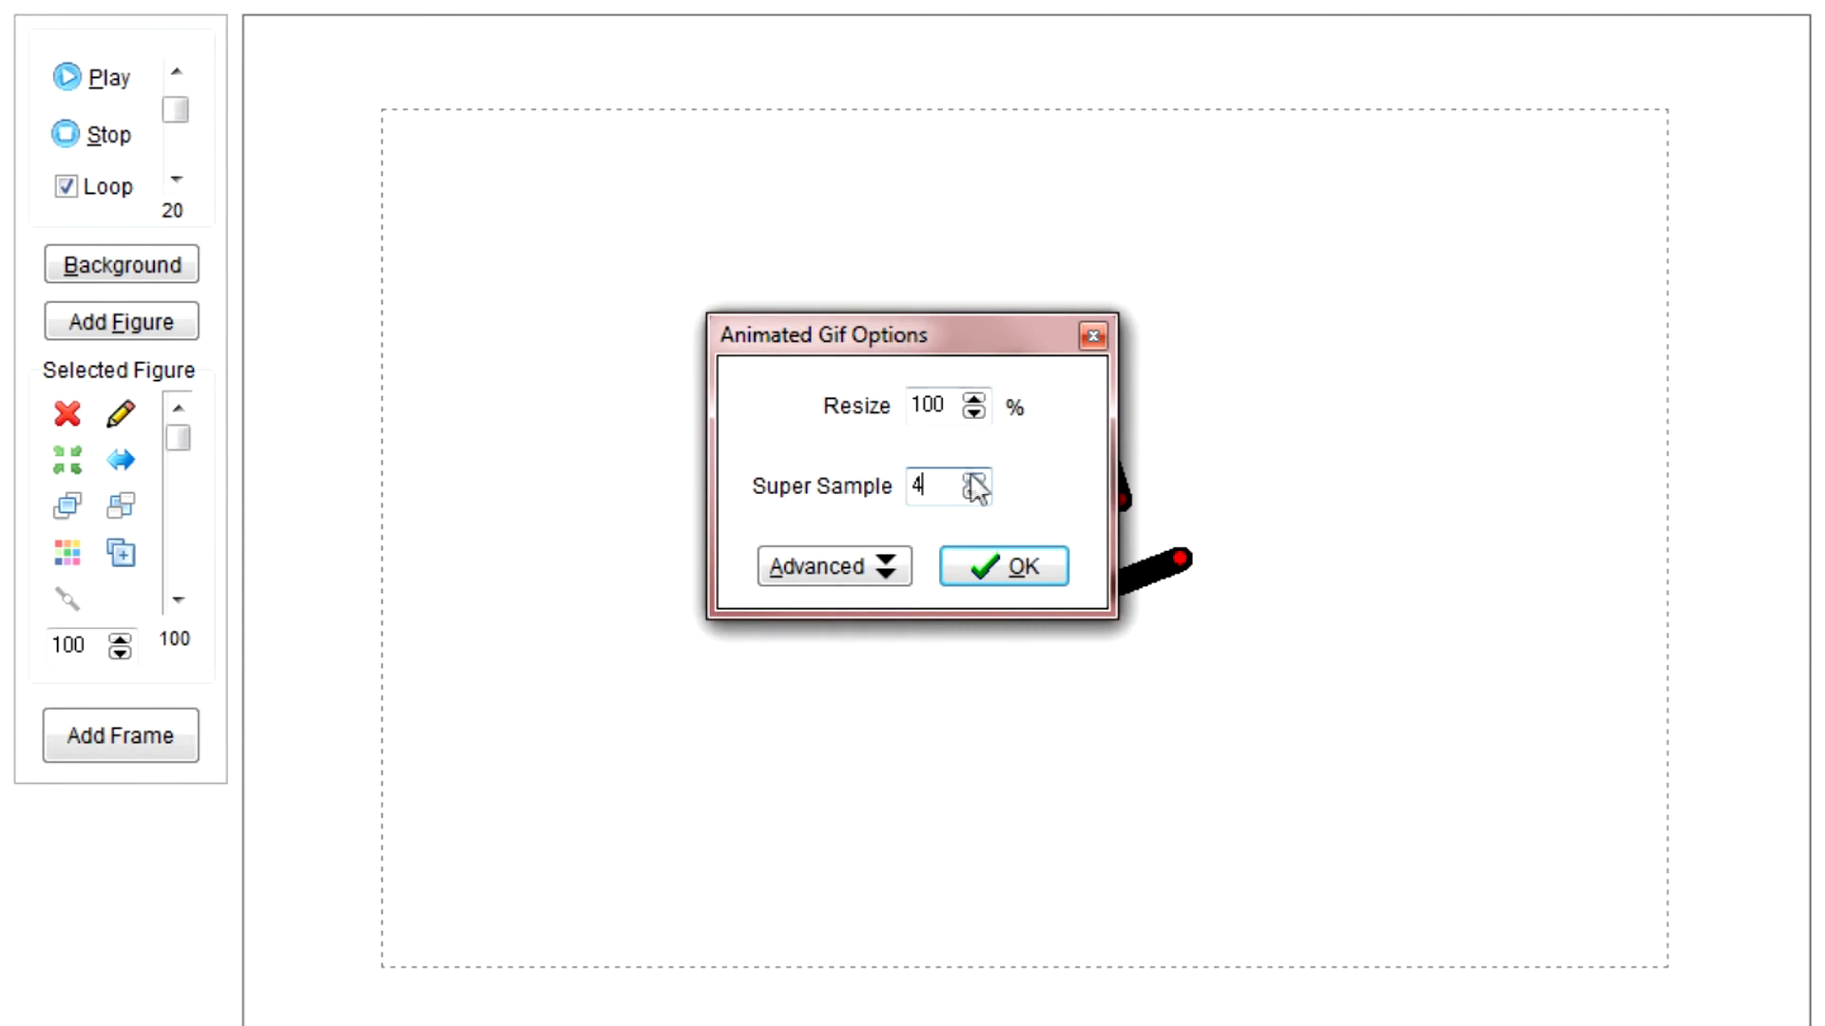
{"action": "left_click", "coordinate": [1007, 568]}
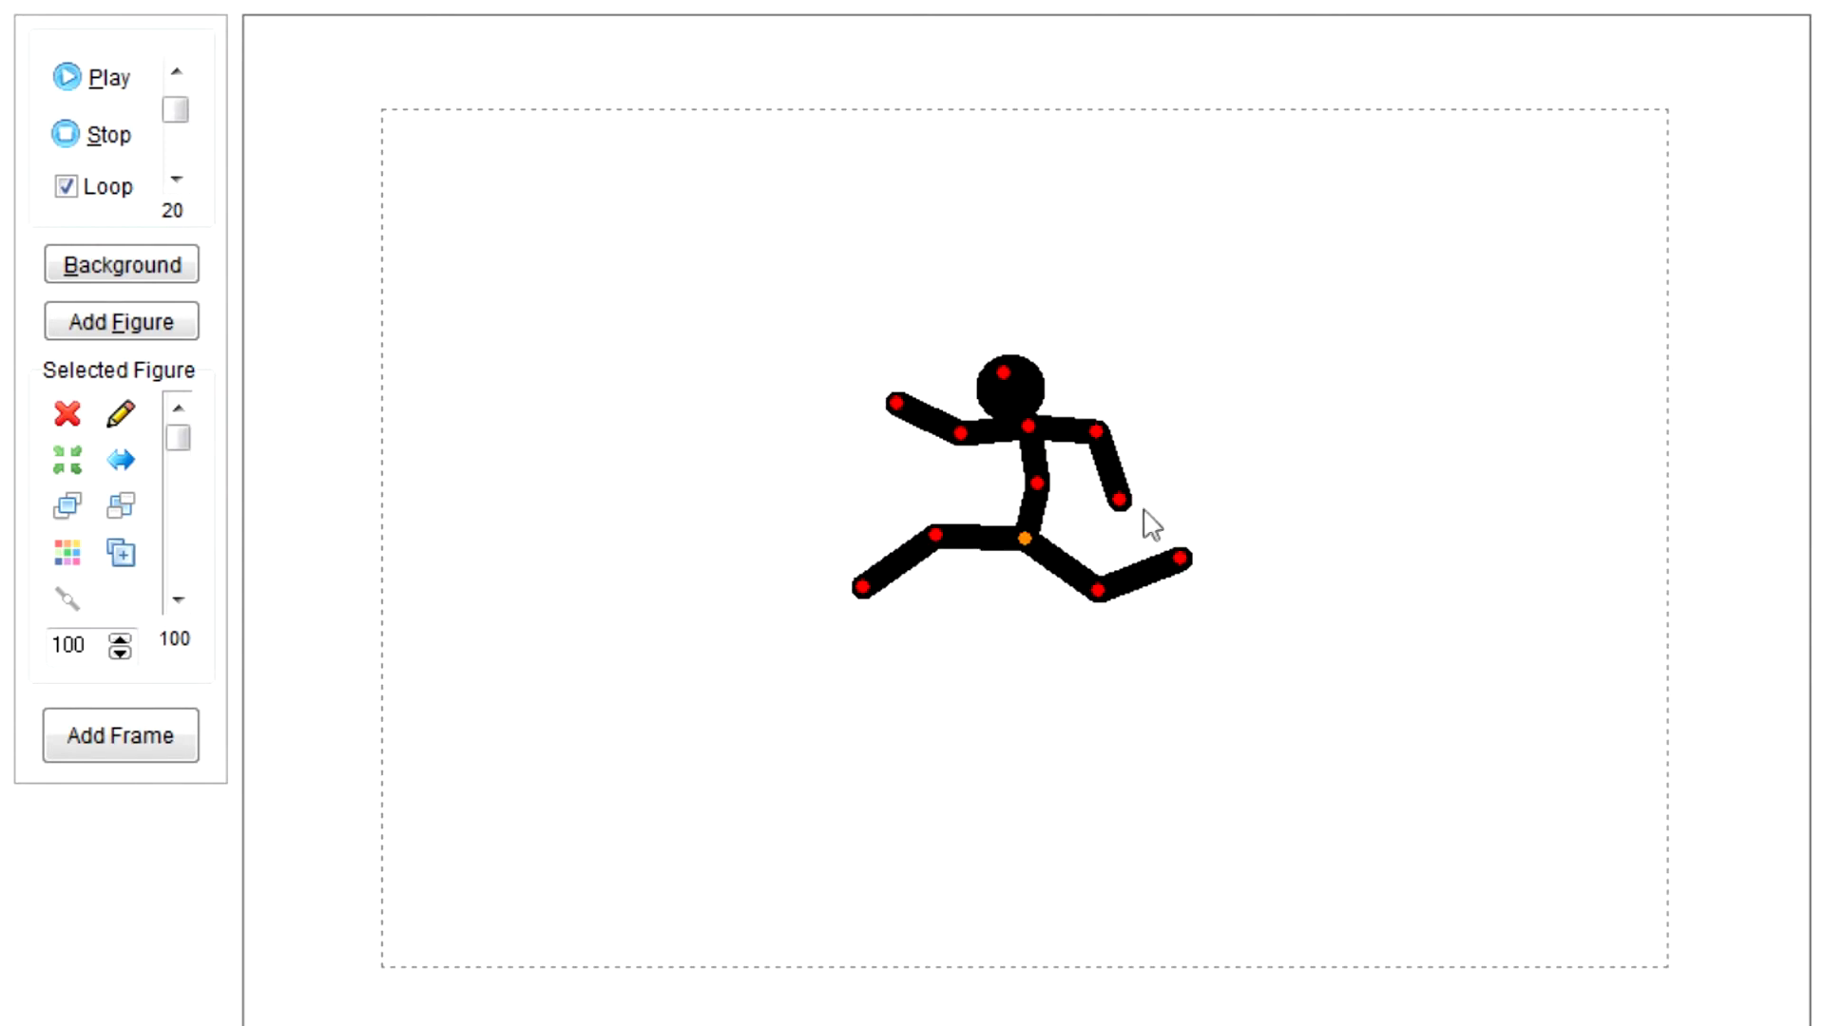